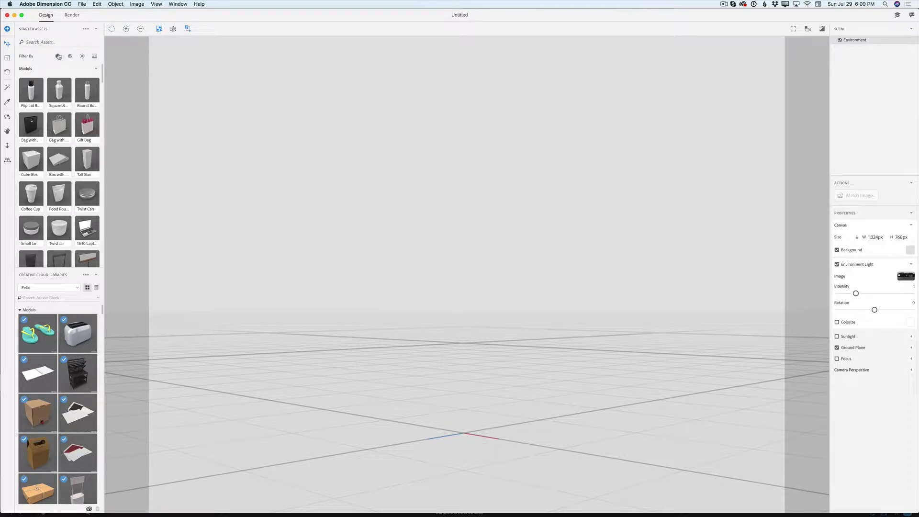
Filter the Starter Assets to Models and scroll down to the basic shapes.
{"action": "left_click", "coordinate": [57, 56]}
{"action": "left_click_drag", "start_coordinate": [104, 107], "coordinate": [116, 201]}
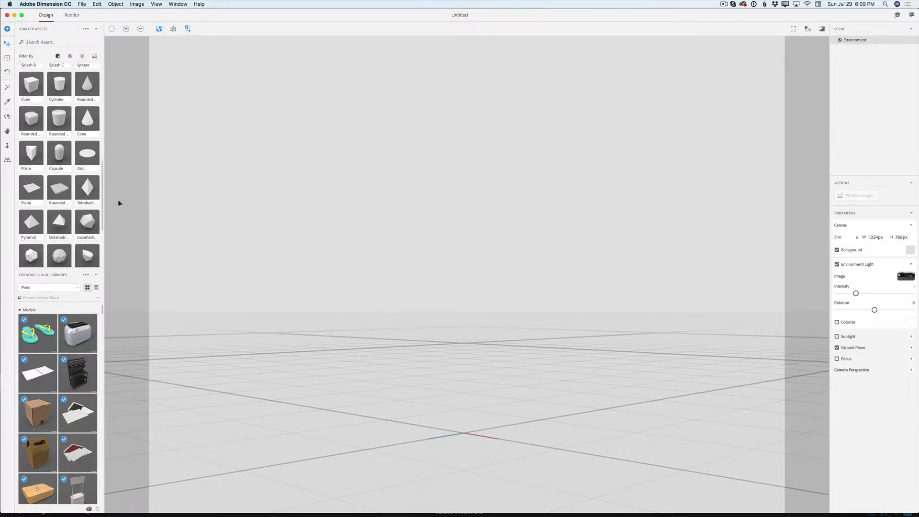
Add a Rounded plane slab and scale it to 2.6 in width and depth.
{"action": "left_click", "coordinate": [59, 192]}
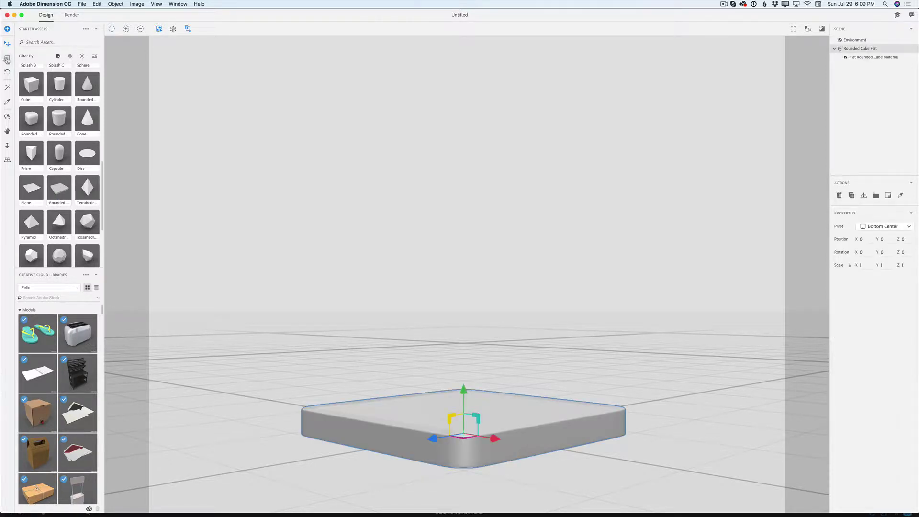
{"action": "key", "text": "s"}
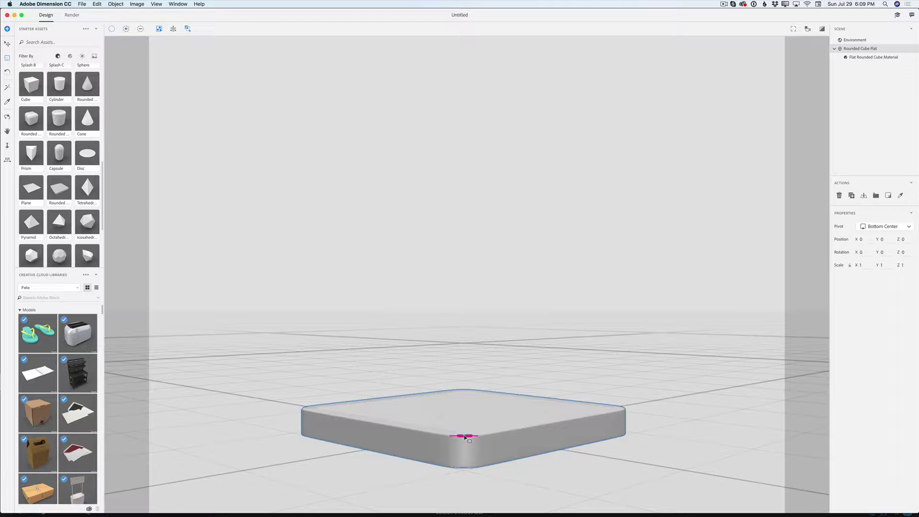
{"action": "left_click_drag", "start_coordinate": [464, 437], "coordinate": [468, 442]}
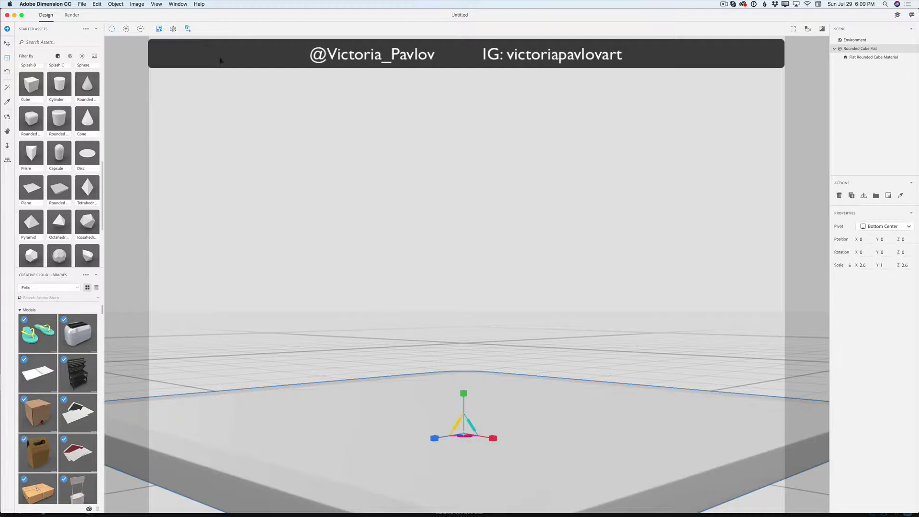
Add a second rounded slab, raise it to Y 2 and scale it to 2 on X and Z.
{"action": "left_click", "coordinate": [58, 191]}
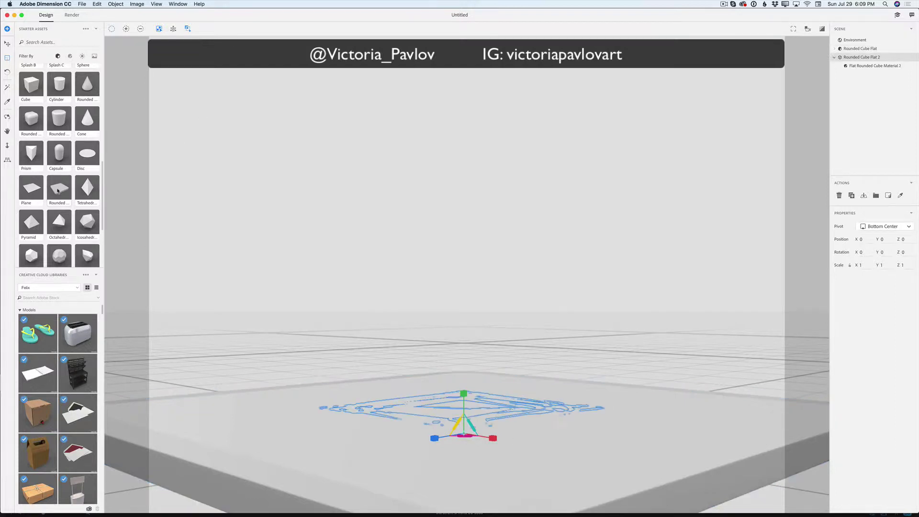
{"action": "left_click", "coordinate": [7, 45]}
{"action": "left_click_drag", "start_coordinate": [467, 389], "coordinate": [473, 368]}
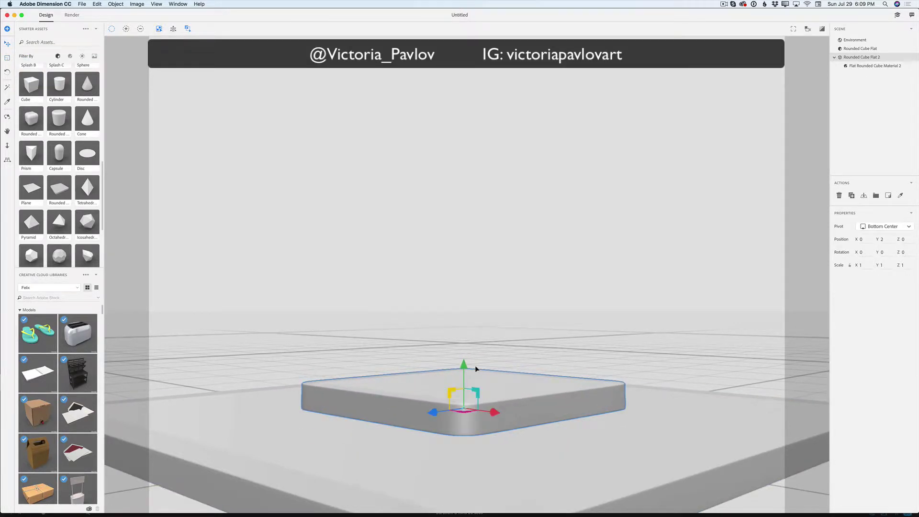
{"action": "left_click", "coordinate": [7, 57]}
{"action": "left_click_drag", "start_coordinate": [469, 404], "coordinate": [467, 411]}
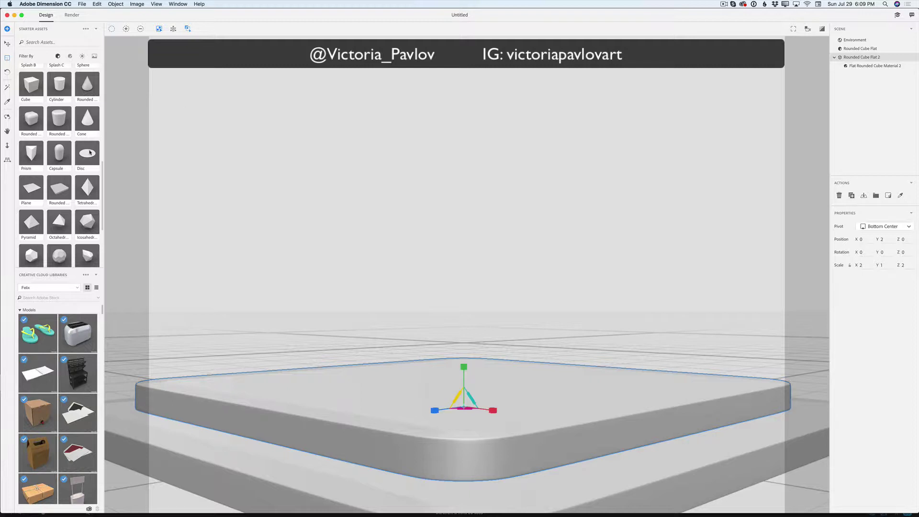
Add a third rounded slab and lift it to Position Y 4.1 atop the stack.
{"action": "left_click", "coordinate": [63, 193]}
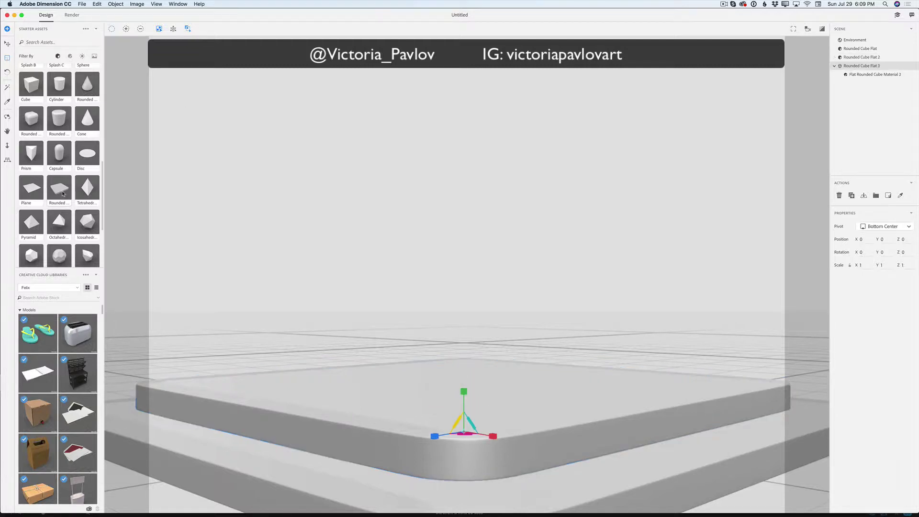
{"action": "left_click", "coordinate": [8, 44]}
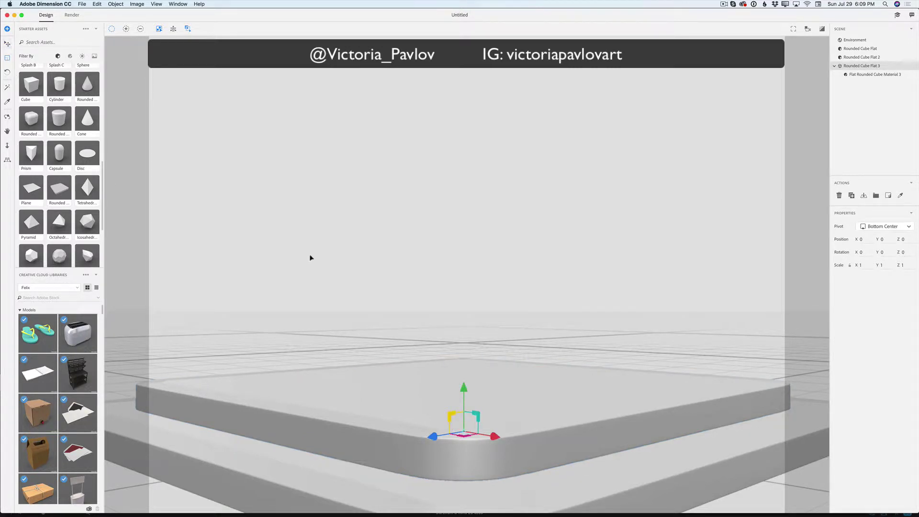
{"action": "left_click_drag", "start_coordinate": [467, 387], "coordinate": [475, 338]}
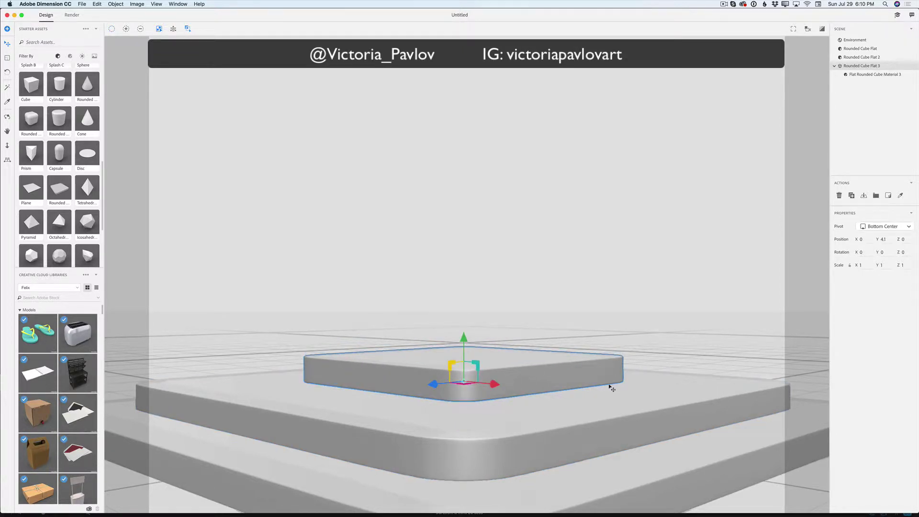
Zoom out the viewport and scroll the library models down to the Vintage perfume bottle.
{"action": "scroll", "coordinate": [612, 388], "scroll_direction": "down", "scroll_amount": 3}
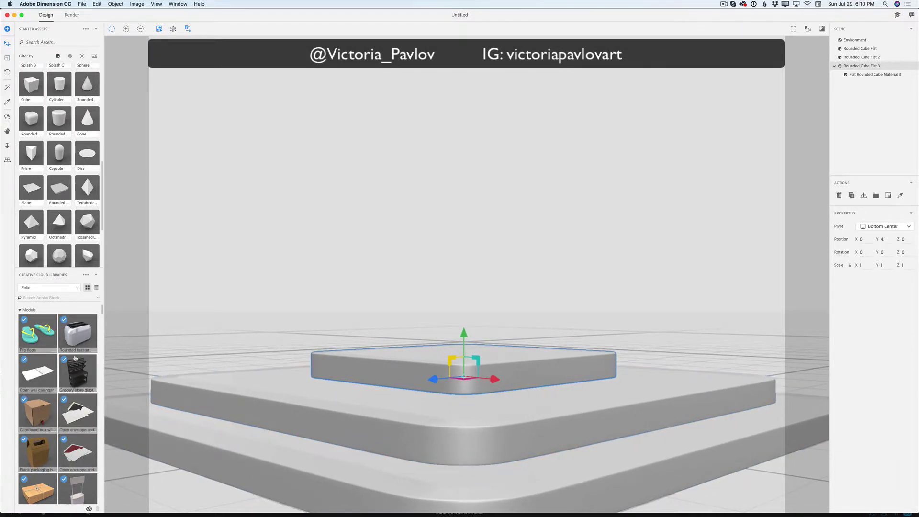
{"action": "scroll", "coordinate": [62, 376], "scroll_direction": "down", "scroll_amount": 2}
{"action": "scroll", "coordinate": [62, 376], "scroll_direction": "down", "scroll_amount": 5}
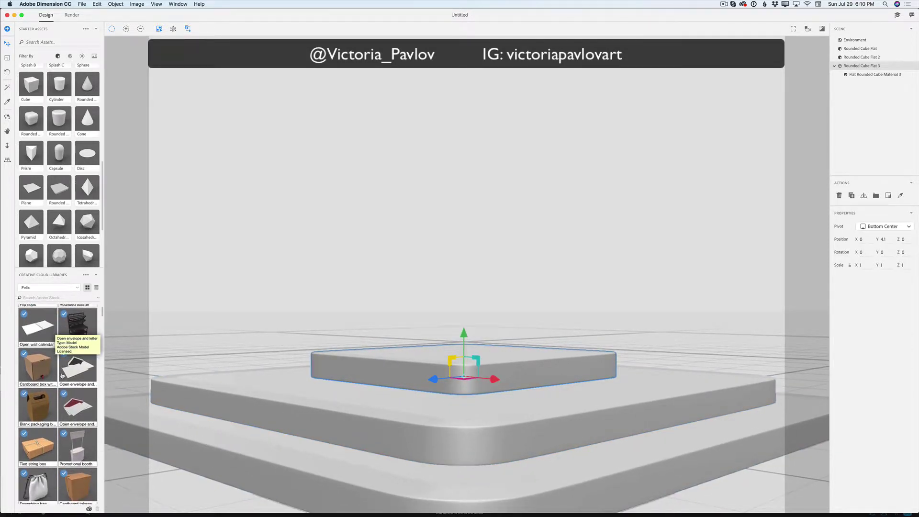
{"action": "scroll", "coordinate": [62, 376], "scroll_direction": "down", "scroll_amount": 2}
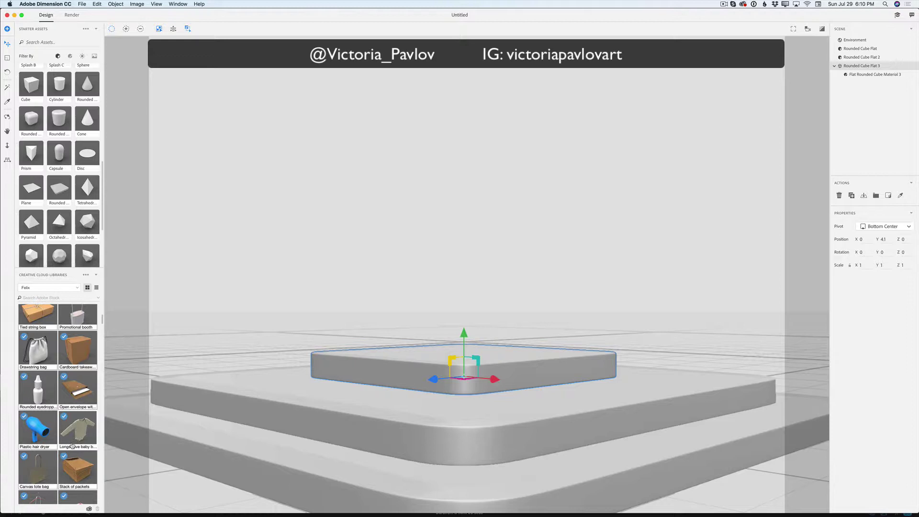
{"action": "scroll", "coordinate": [72, 446], "scroll_direction": "down", "scroll_amount": 7}
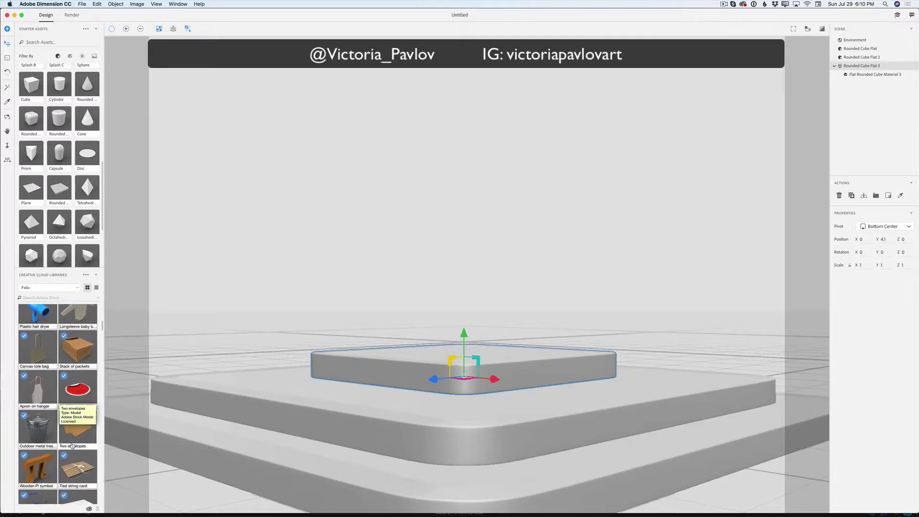
{"action": "scroll", "coordinate": [72, 446], "scroll_direction": "down", "scroll_amount": 7}
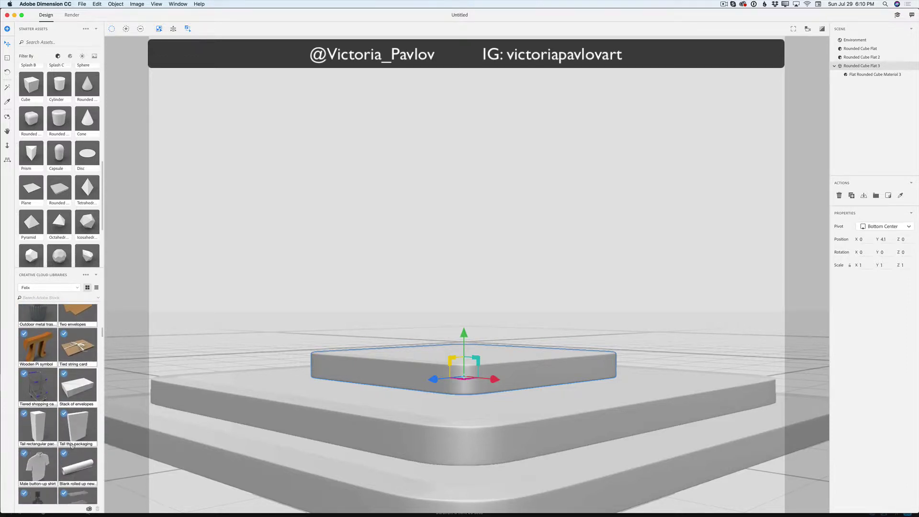
{"action": "scroll", "coordinate": [72, 446], "scroll_direction": "down", "scroll_amount": 4}
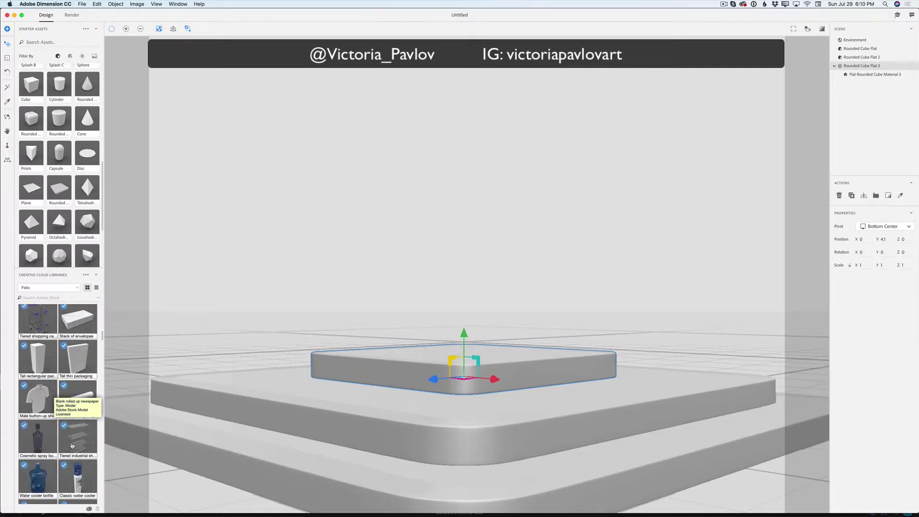
{"action": "scroll", "coordinate": [73, 447], "scroll_direction": "down", "scroll_amount": 9}
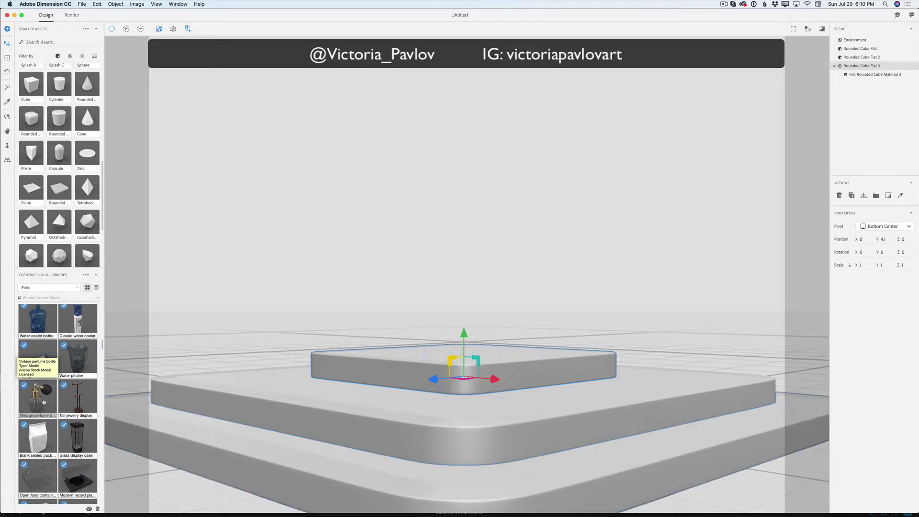
Add the Vintage perfume bottle and move it onto the top slab at X 2.8, Y 6.2.
{"action": "left_click", "coordinate": [43, 401]}
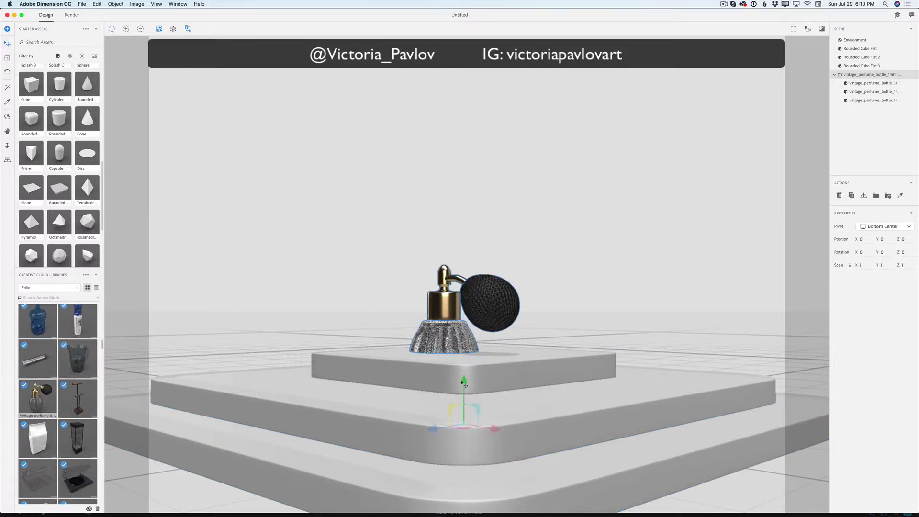
{"action": "left_click_drag", "start_coordinate": [465, 385], "coordinate": [477, 314]}
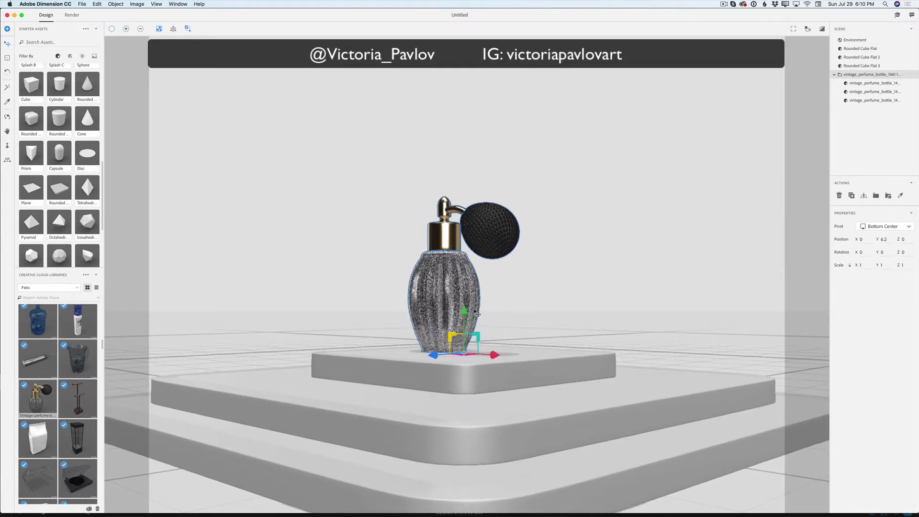
{"action": "left_click_drag", "start_coordinate": [496, 356], "coordinate": [522, 366]}
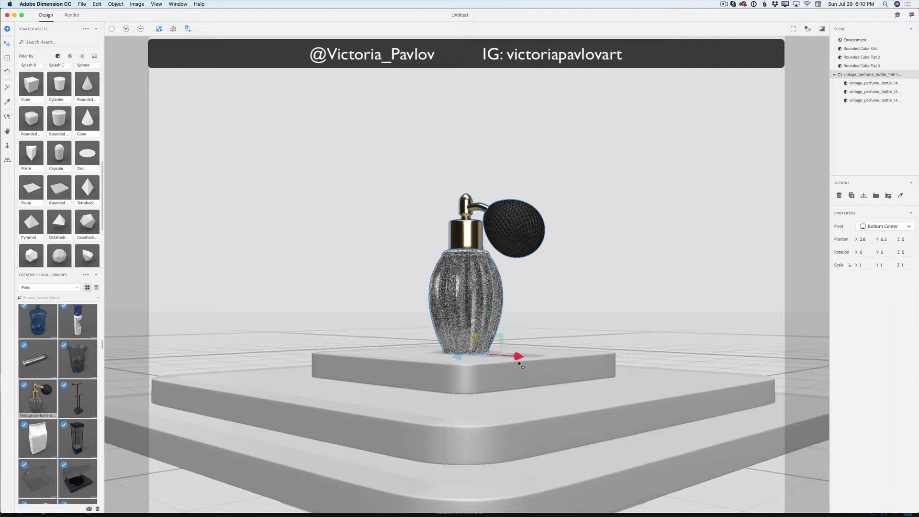
Select the bottom slab and switch the Starter Assets filter to Materials.
{"action": "left_click", "coordinate": [294, 464]}
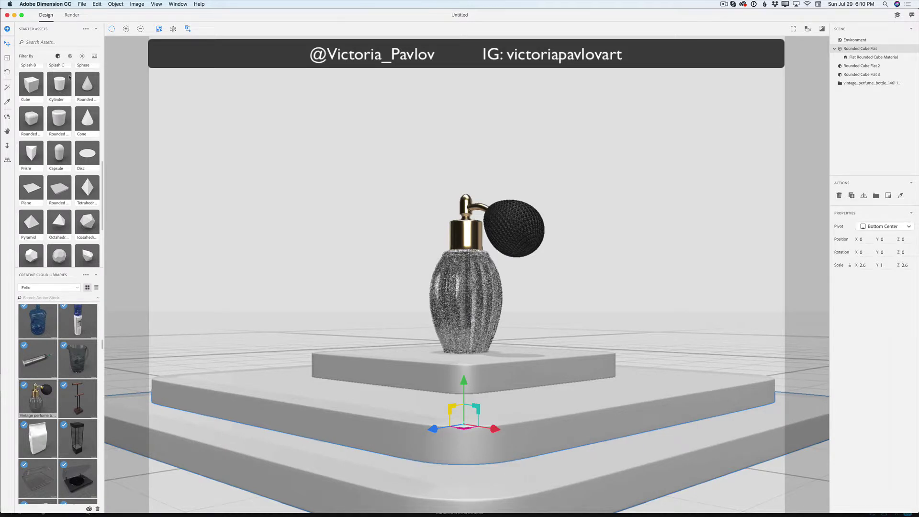
{"action": "left_click", "coordinate": [70, 56]}
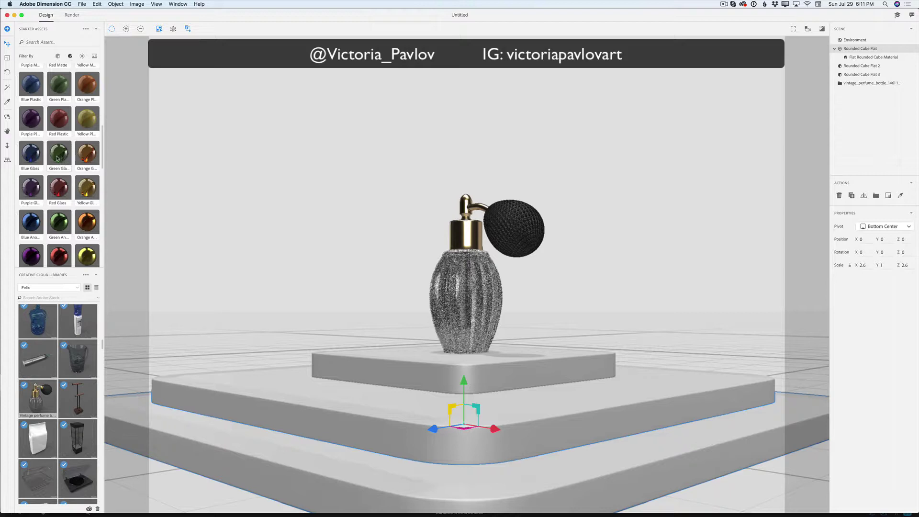
Apply Red Glass to the bottom slab, Purple Glass to the middle, Blue Glass to the top.
{"action": "left_click", "coordinate": [59, 189]}
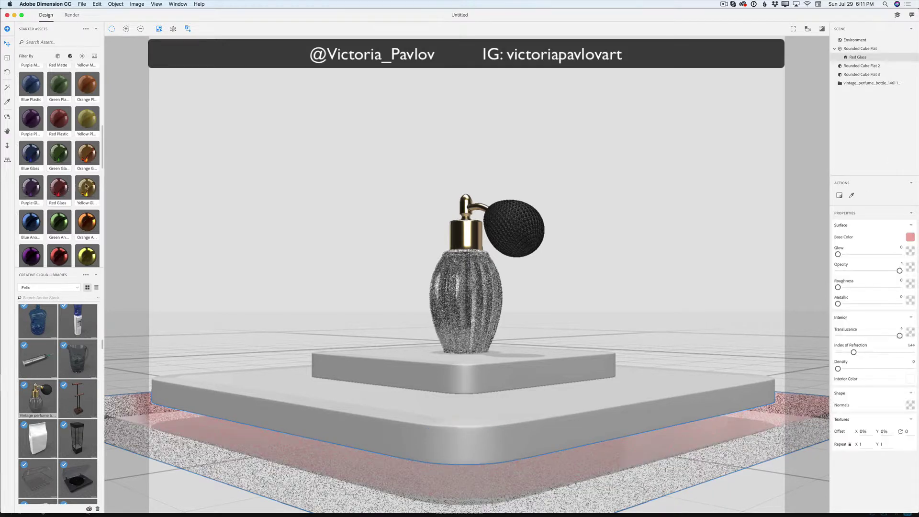
{"action": "left_click", "coordinate": [357, 393]}
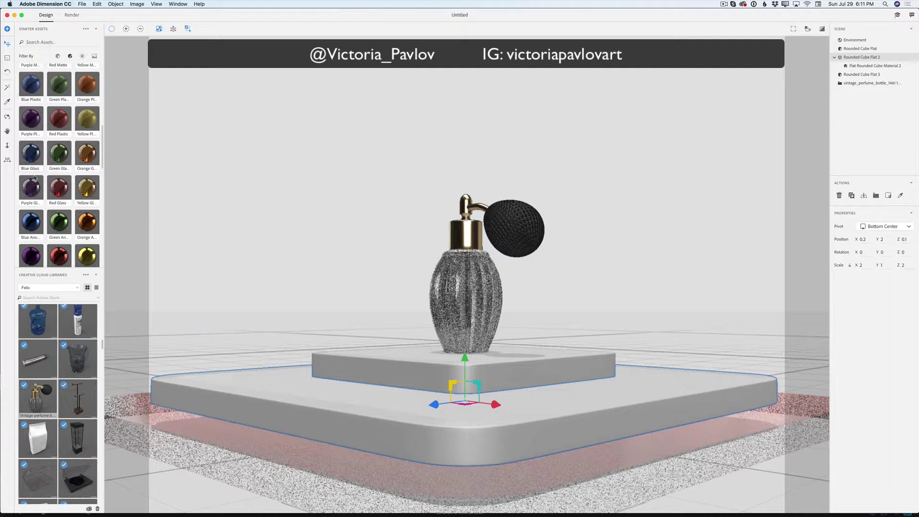
{"action": "left_click", "coordinate": [34, 188]}
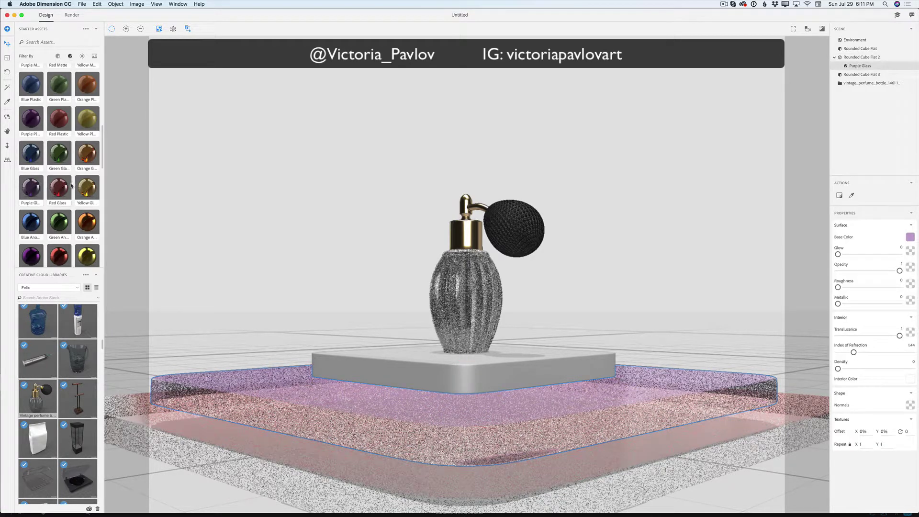
{"action": "left_click", "coordinate": [425, 362]}
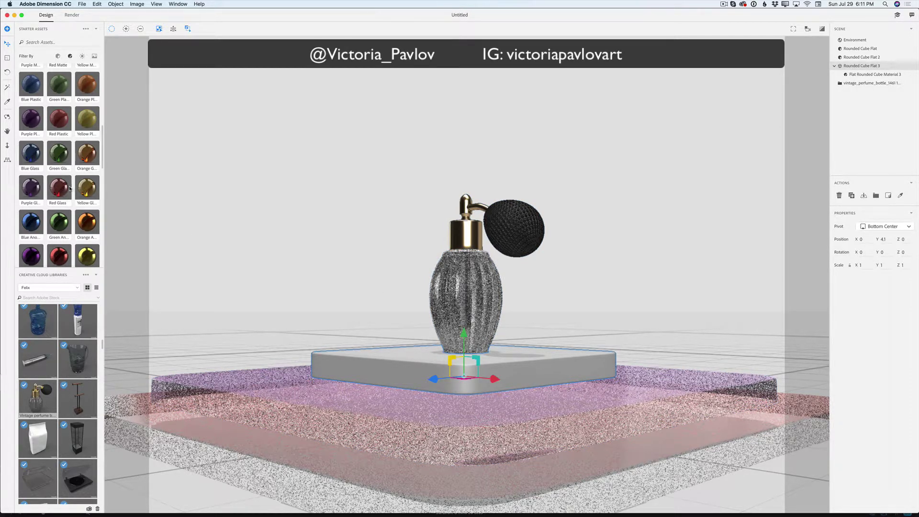
{"action": "left_click", "coordinate": [32, 157]}
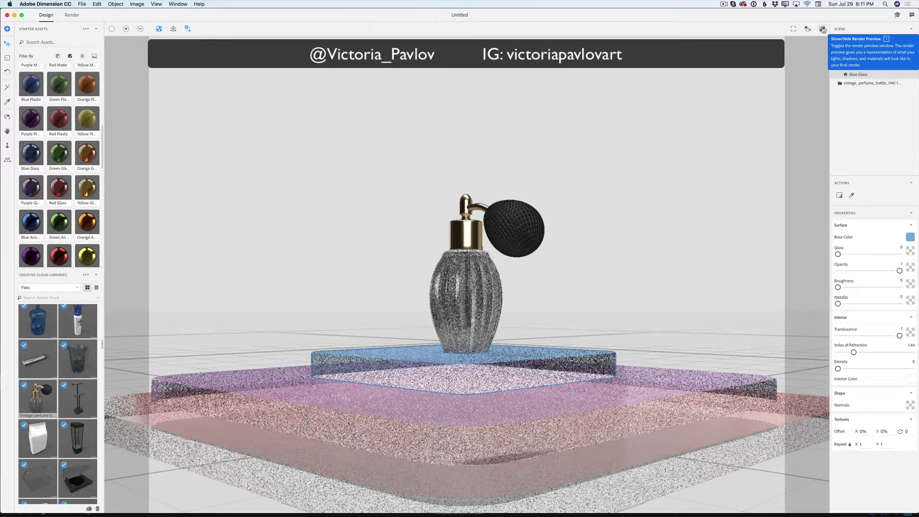
Show the render preview, expand it to full view, then shrink it to a floating window.
{"action": "left_click", "coordinate": [822, 29]}
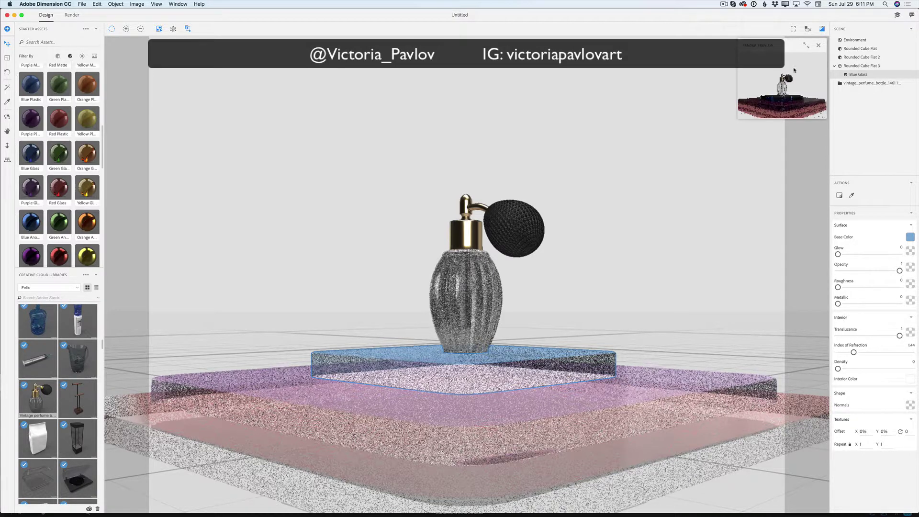
{"action": "left_click", "coordinate": [807, 45]}
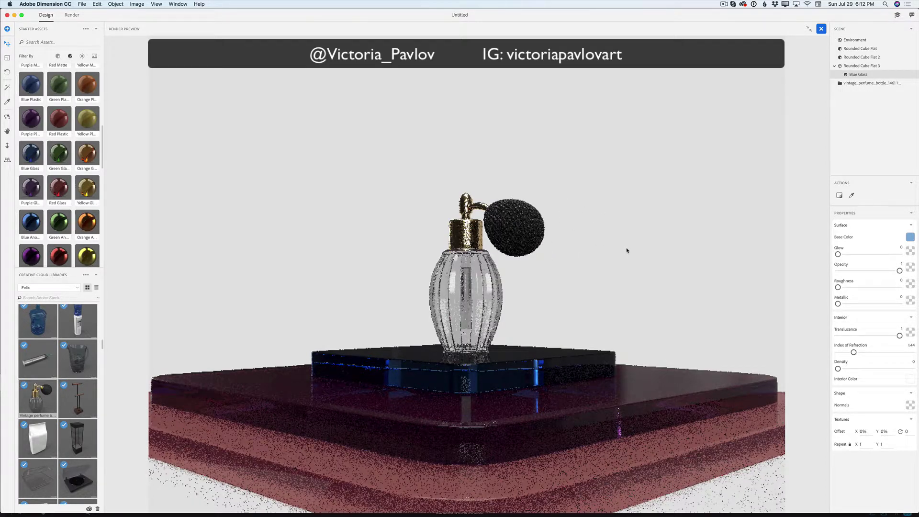
{"action": "left_click", "coordinate": [809, 29]}
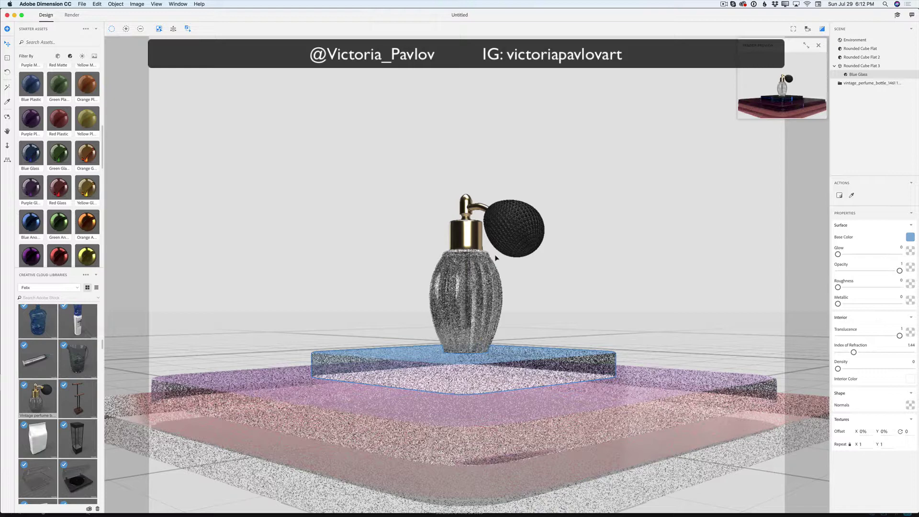
Apply Damaged Gold to the perfume bottle's cap and Gold to its glass body.
{"action": "left_click", "coordinate": [478, 293]}
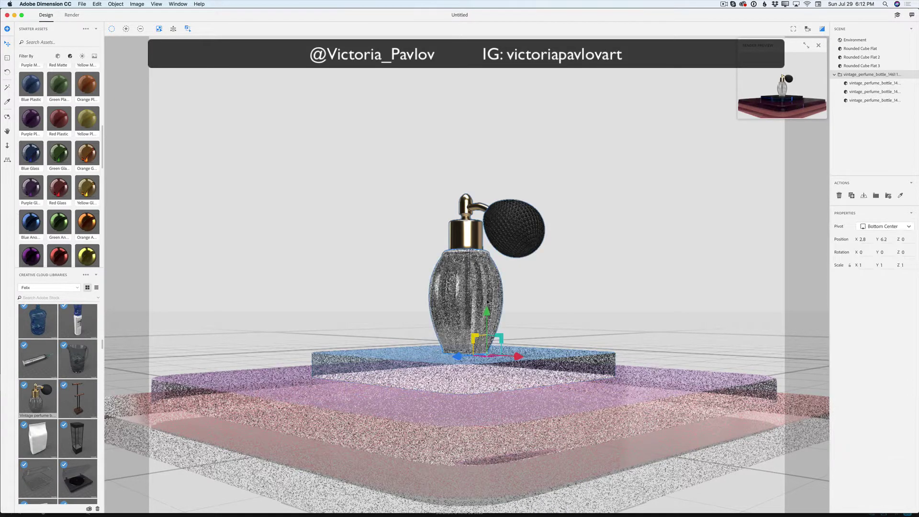
{"action": "left_click", "coordinate": [859, 84]}
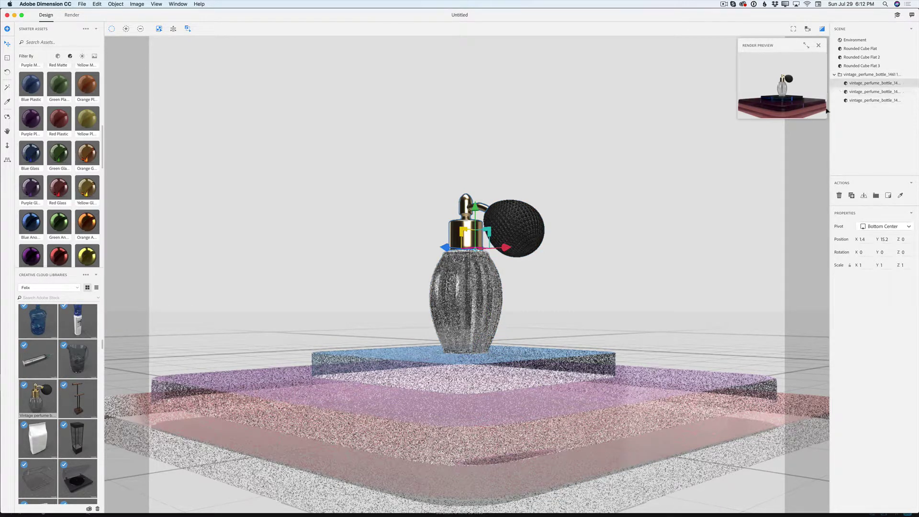
{"action": "left_click", "coordinate": [841, 83]}
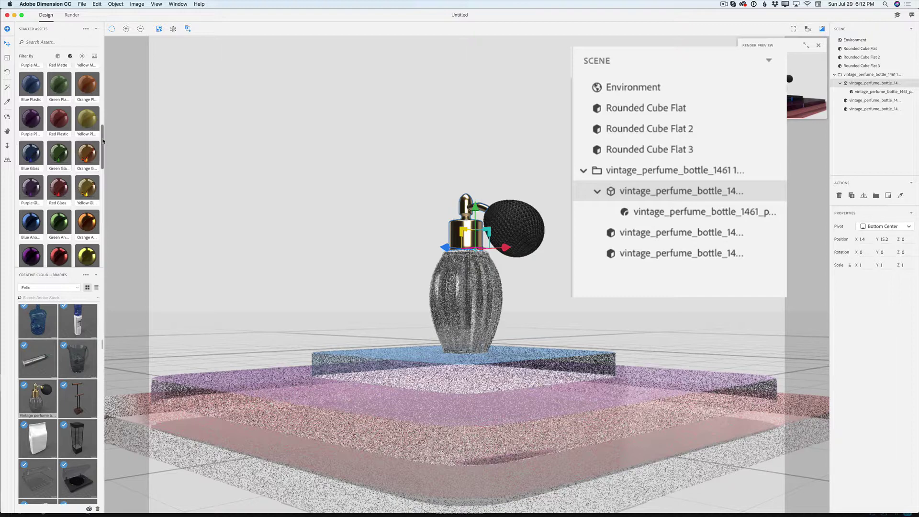
{"action": "left_click_drag", "start_coordinate": [103, 142], "coordinate": [110, 164]}
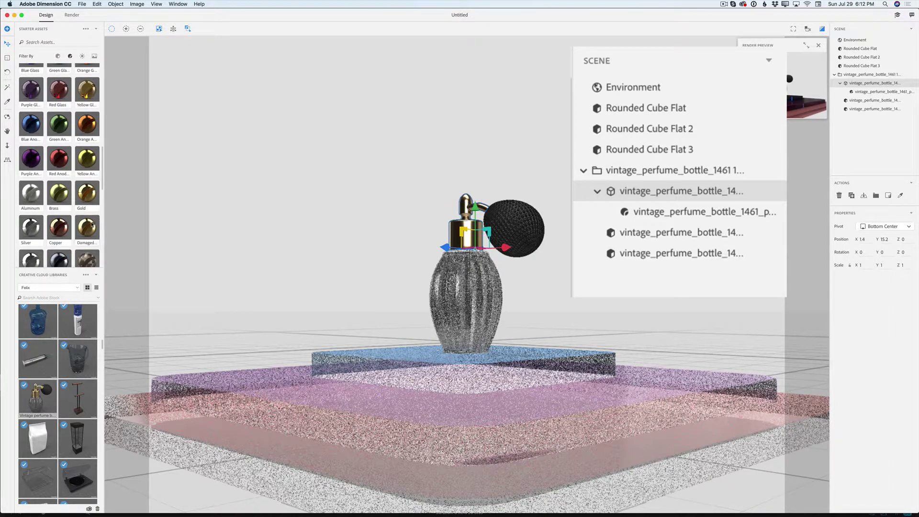
{"action": "left_click", "coordinate": [89, 228]}
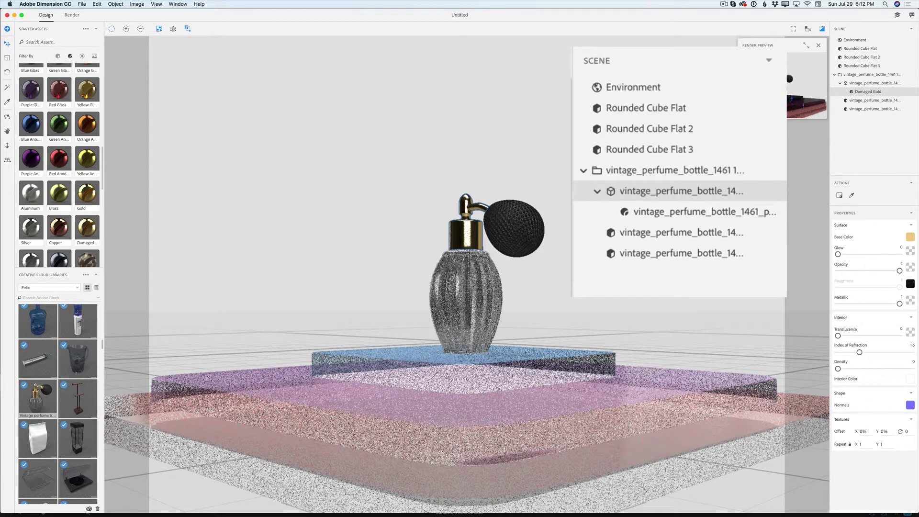
{"action": "left_click", "coordinate": [871, 109]}
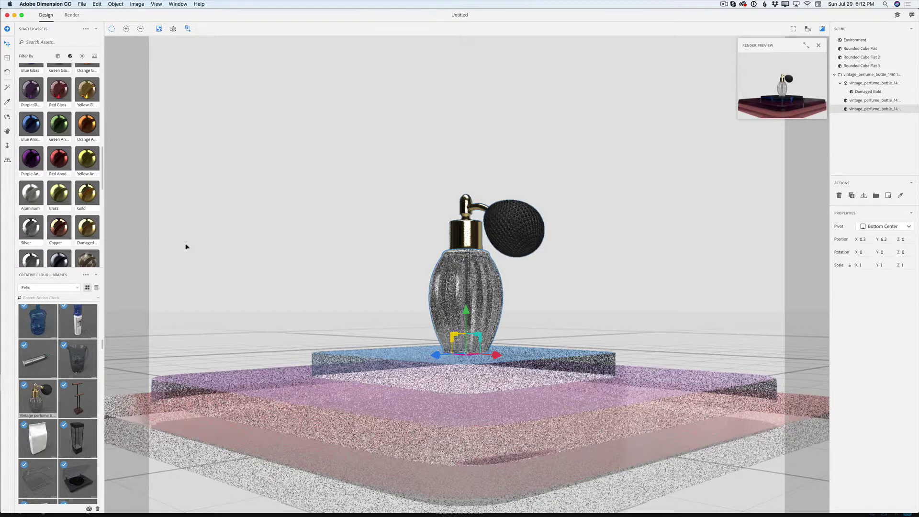
{"action": "left_click", "coordinate": [95, 194]}
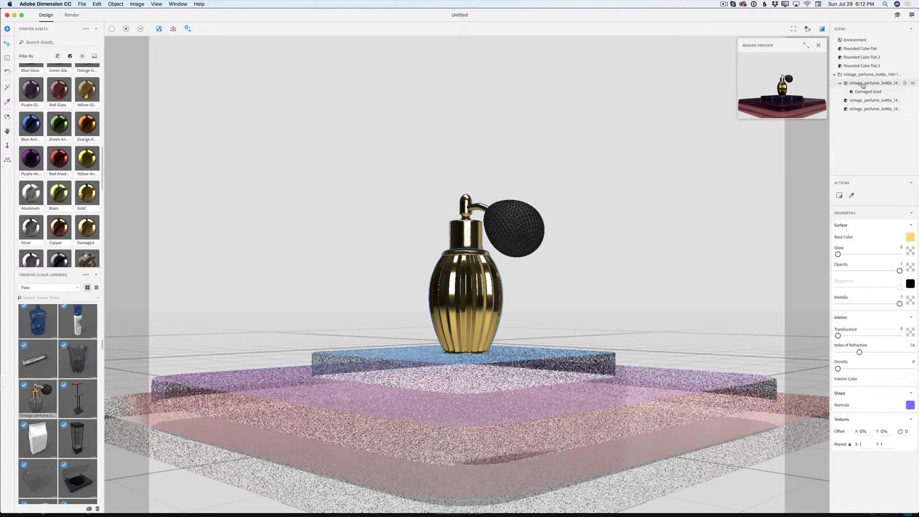
Apply the Starter Assets Tile Diamond material to the atomizer bulb layer.
{"action": "left_click", "coordinate": [866, 101]}
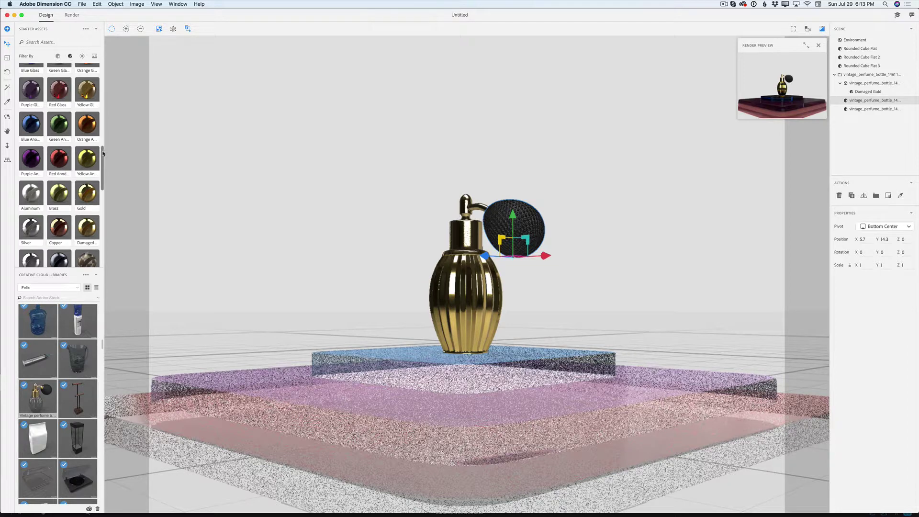
{"action": "left_click_drag", "start_coordinate": [103, 153], "coordinate": [106, 176]}
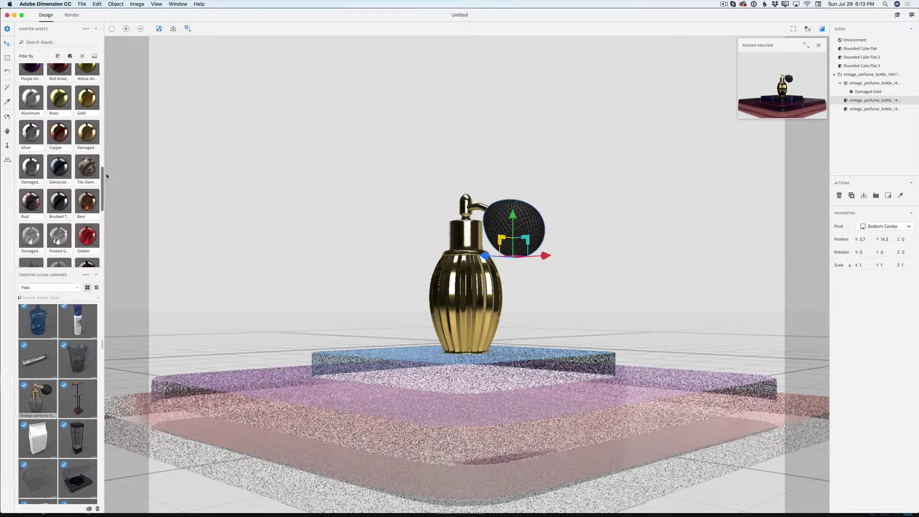
{"action": "scroll", "coordinate": [107, 176], "scroll_direction": "down", "scroll_amount": 1}
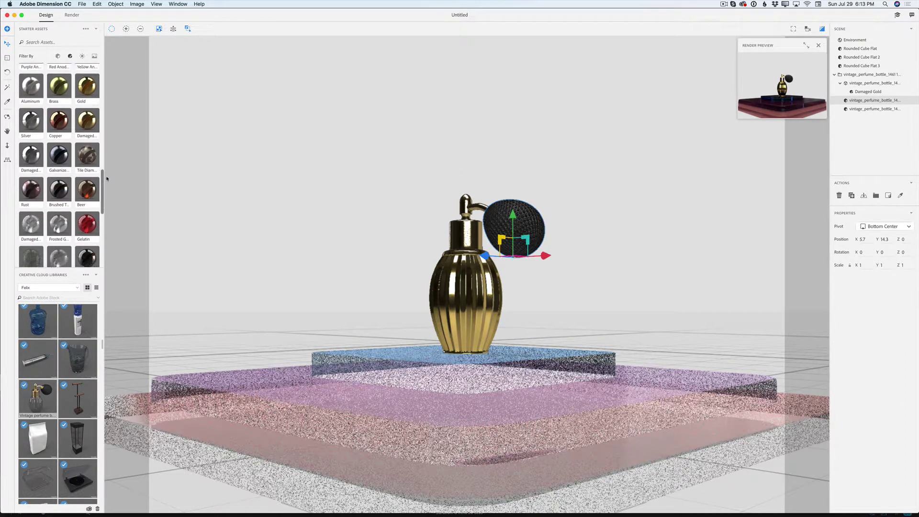
{"action": "left_click", "coordinate": [90, 156]}
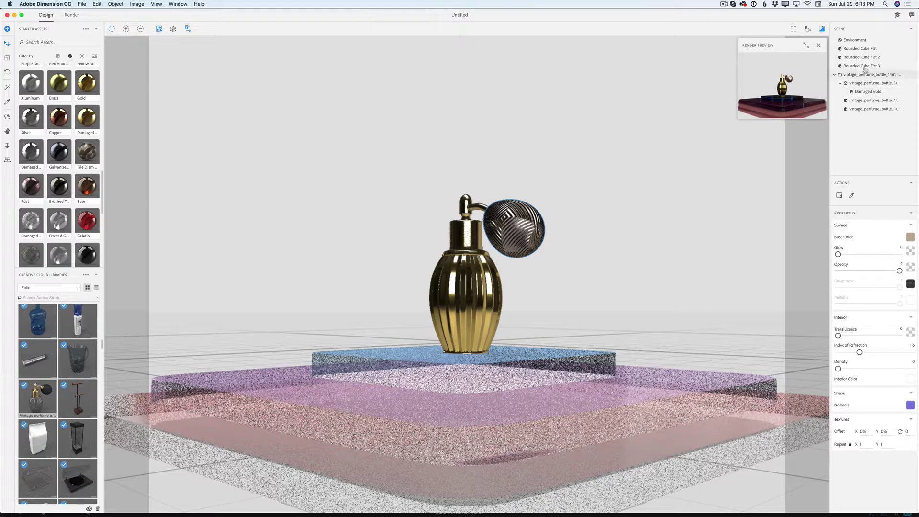
Set the background colour to black (RGB 0, 0, 0) and enlarge the render preview.
{"action": "left_click", "coordinate": [858, 39]}
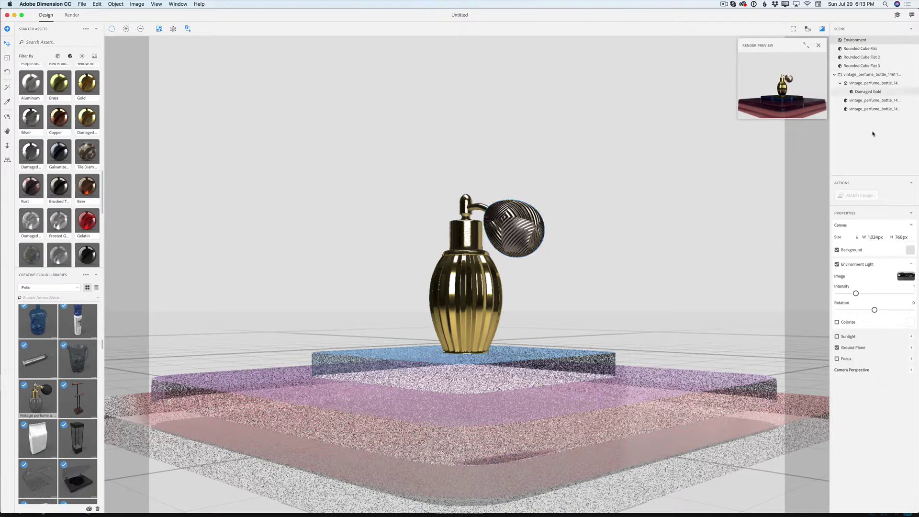
{"action": "left_click", "coordinate": [912, 250]}
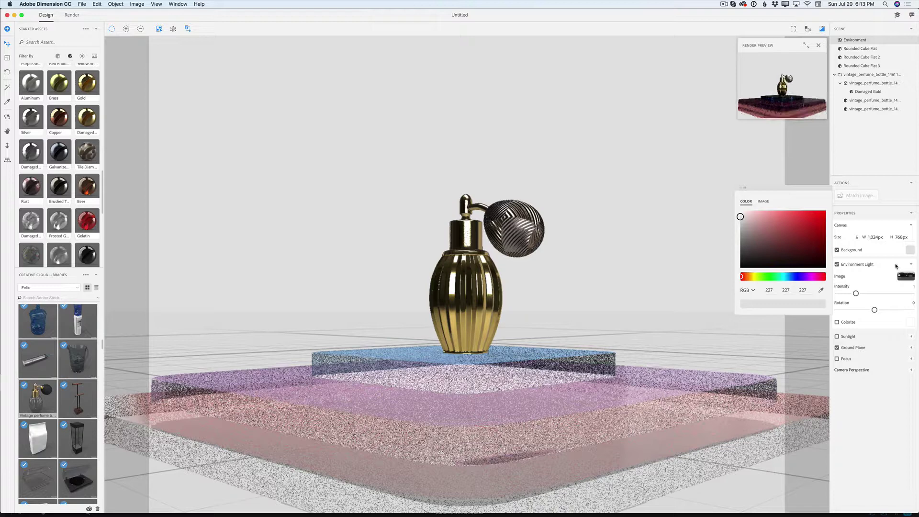
{"action": "left_click_drag", "start_coordinate": [741, 217], "coordinate": [826, 268]}
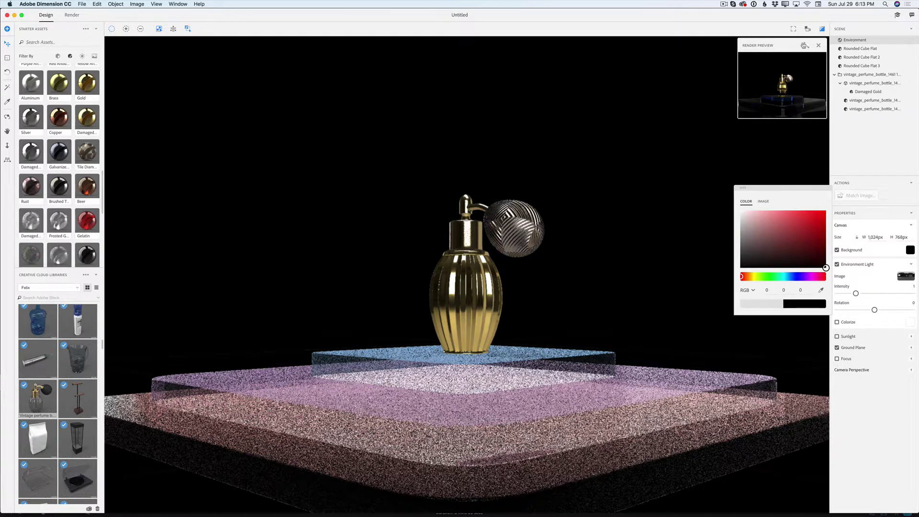
{"action": "left_click", "coordinate": [807, 46]}
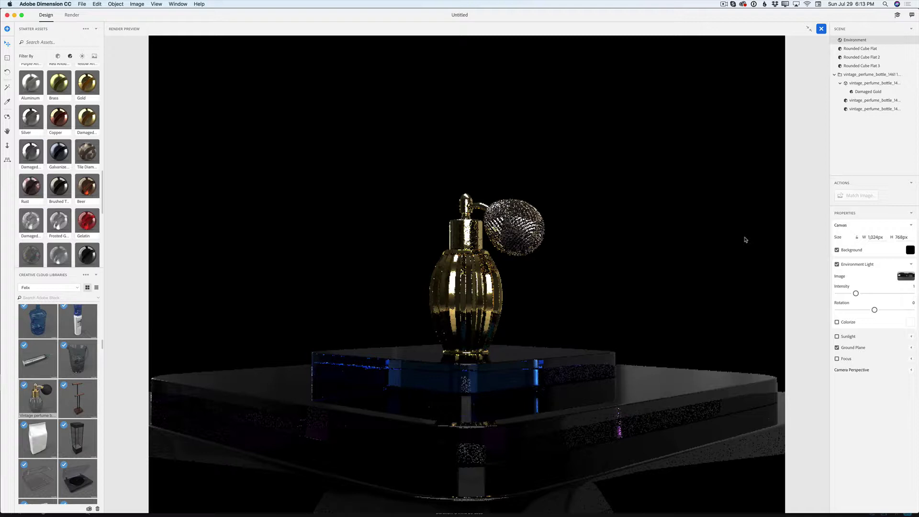
Shrink the render preview and apply the Light Pillars Dark A environment light.
{"action": "left_click", "coordinate": [809, 28]}
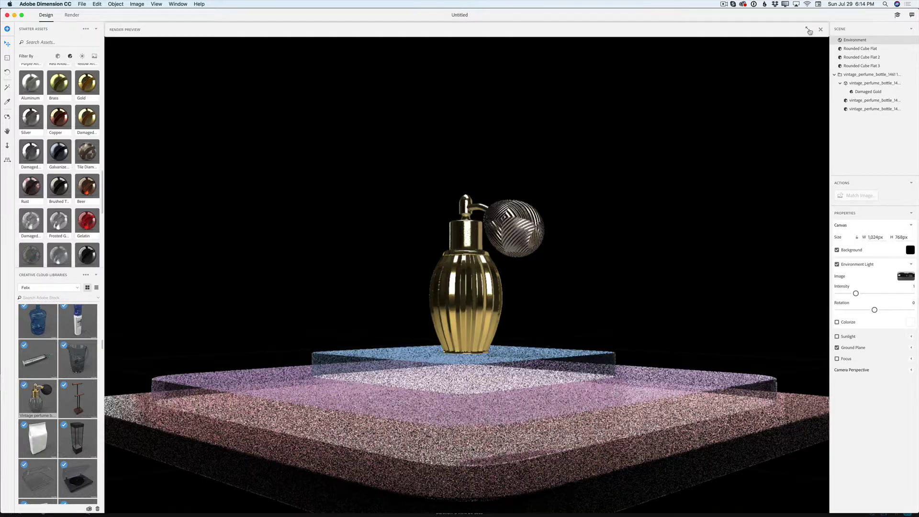
{"action": "left_click", "coordinate": [82, 56]}
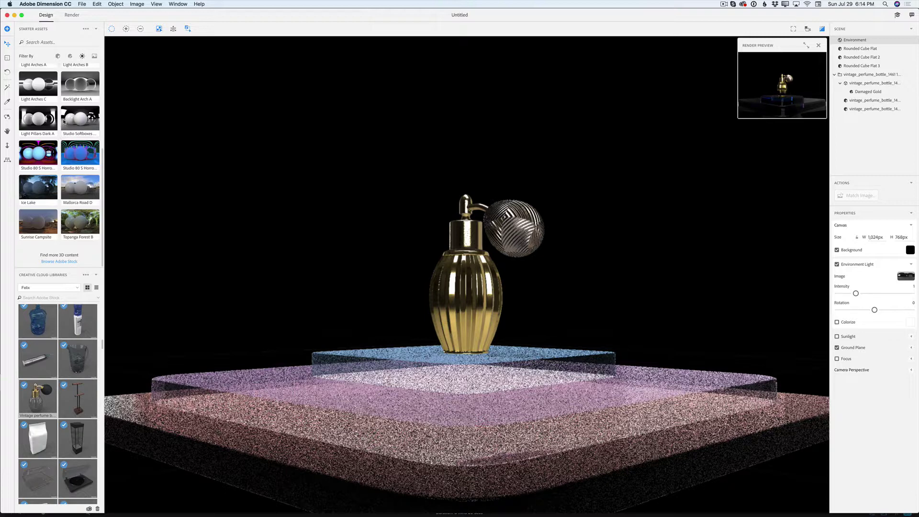
{"action": "left_click", "coordinate": [40, 121]}
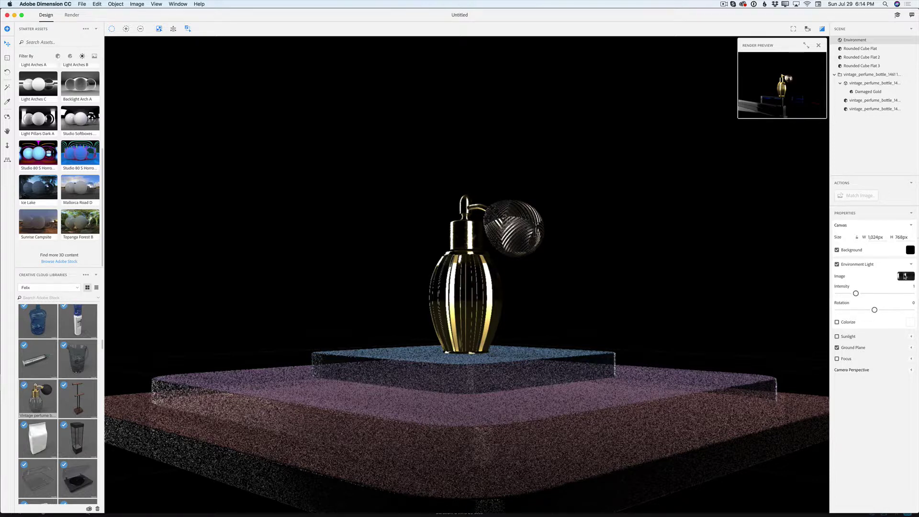
Set the environment light intensity to 1.04 and rotation to 6.9.
{"action": "mouse_move", "coordinate": [857, 293]}
{"action": "left_mouse_down"}
{"action": "mouse_move", "coordinate": [874, 293]}
{"action": "mouse_move", "coordinate": [839, 293]}
{"action": "mouse_move", "coordinate": [850, 293]}
{"action": "left_mouse_up"}
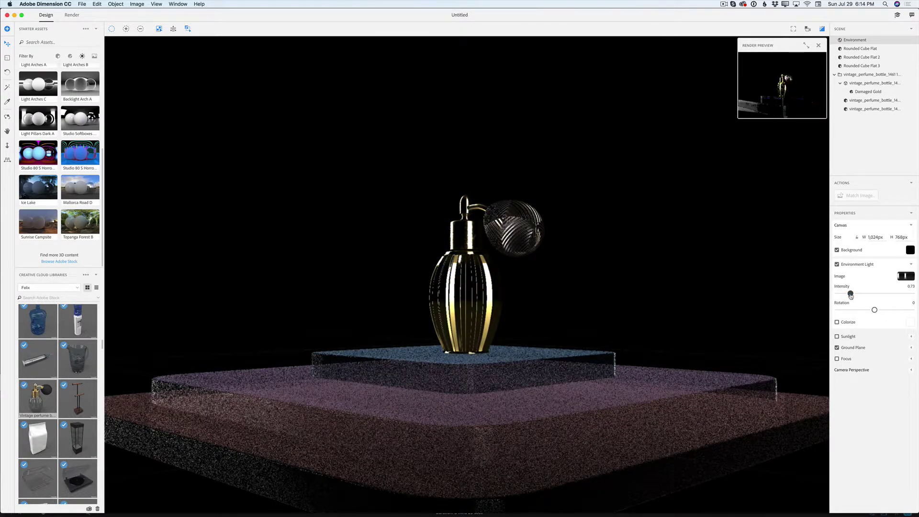
{"action": "mouse_move", "coordinate": [875, 311]}
{"action": "left_mouse_down"}
{"action": "mouse_move", "coordinate": [867, 309]}
{"action": "mouse_move", "coordinate": [890, 309]}
{"action": "left_mouse_up"}
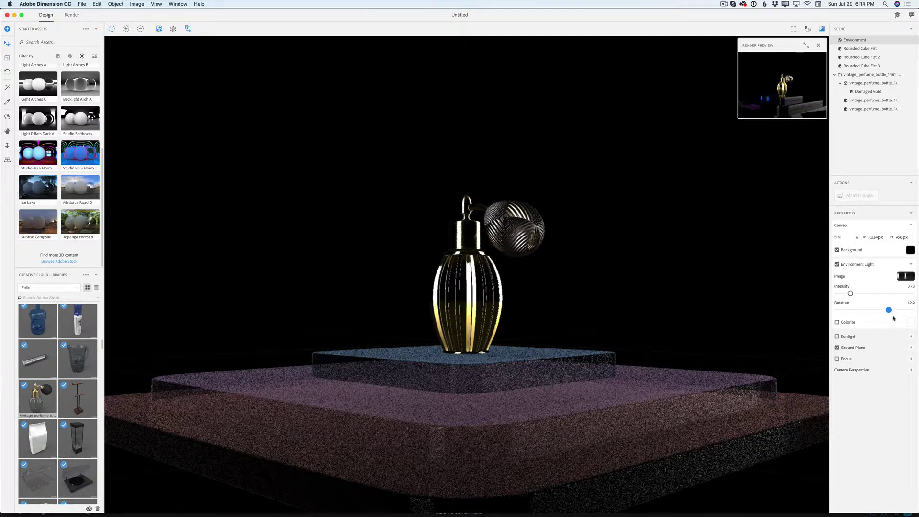
{"action": "left_click_drag", "start_coordinate": [889, 310], "coordinate": [869, 310]}
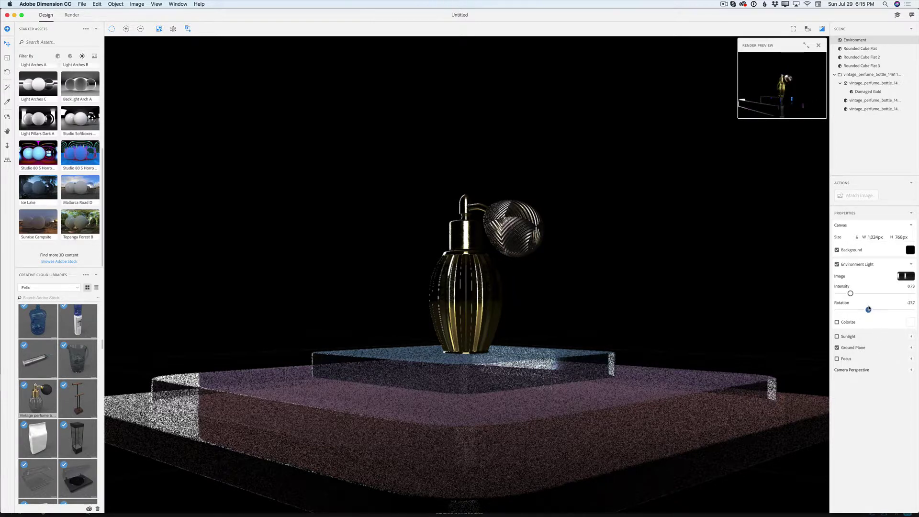
{"action": "left_click_drag", "start_coordinate": [851, 293], "coordinate": [857, 293]}
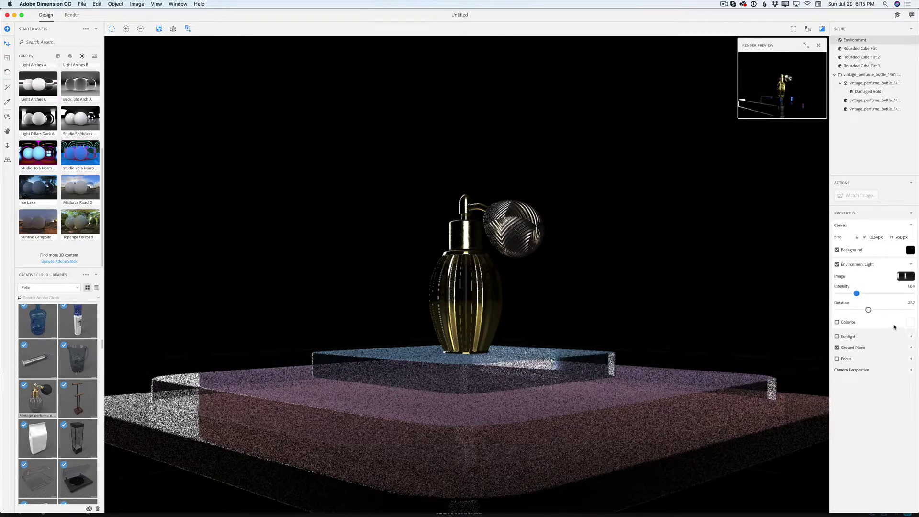
{"action": "left_click_drag", "start_coordinate": [870, 310], "coordinate": [875, 310]}
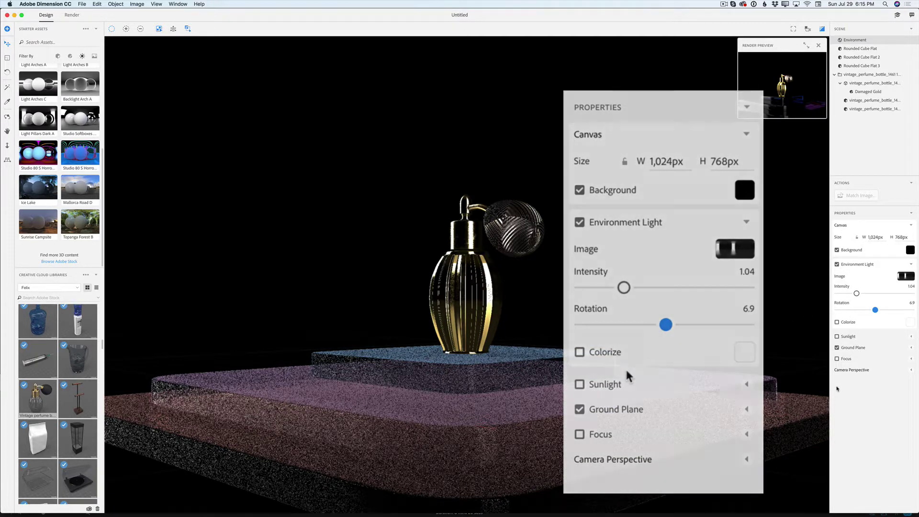
Switch Sunlight on then off, and rotate the environment light to -12.1.
{"action": "left_click", "coordinate": [837, 337]}
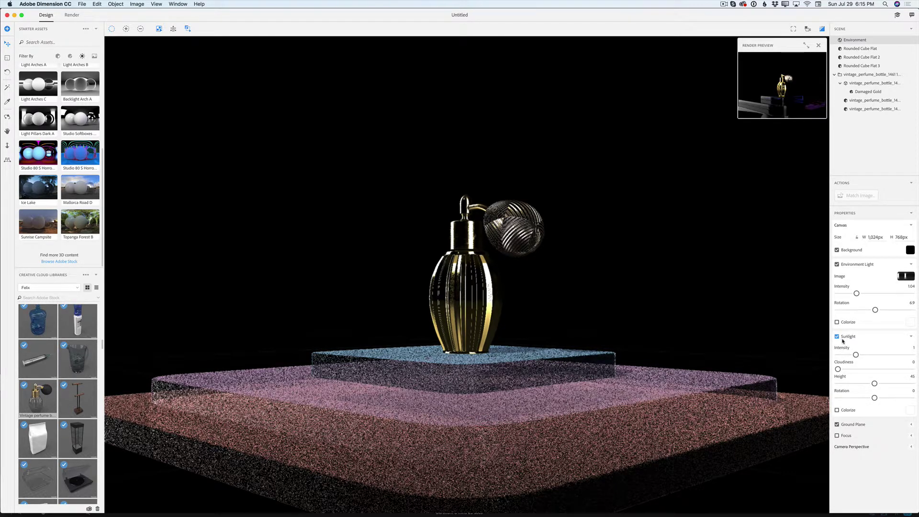
{"action": "left_click", "coordinate": [837, 336]}
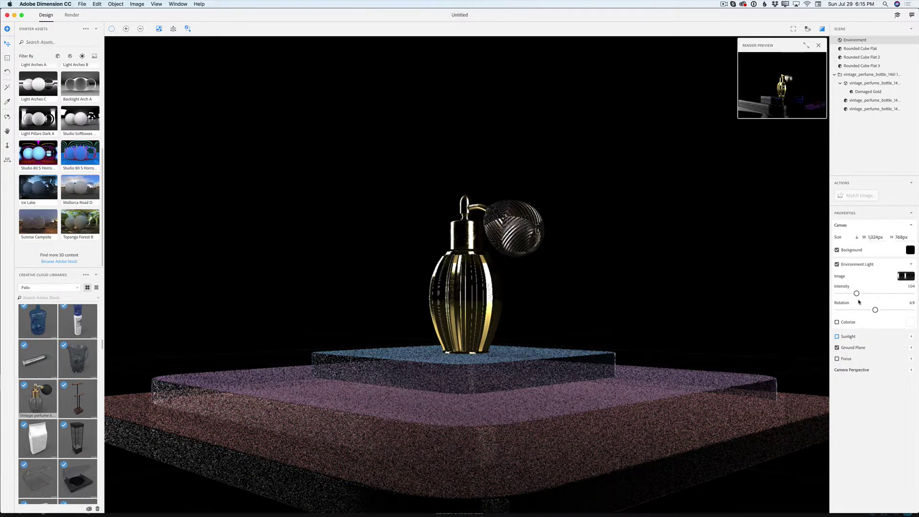
{"action": "left_click_drag", "start_coordinate": [876, 310], "coordinate": [872, 309]}
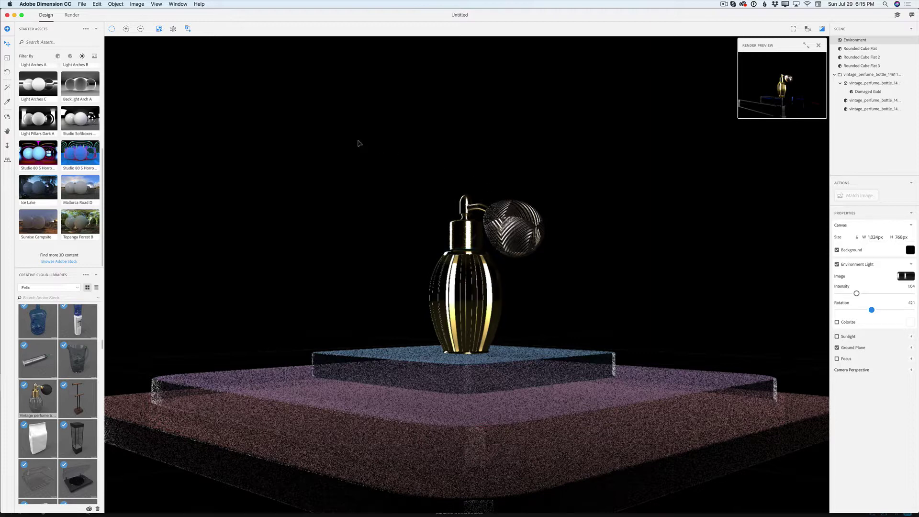
In the Render workspace, set High (Slow) quality and export filename 'Vintage Project'.
{"action": "left_click", "coordinate": [71, 15]}
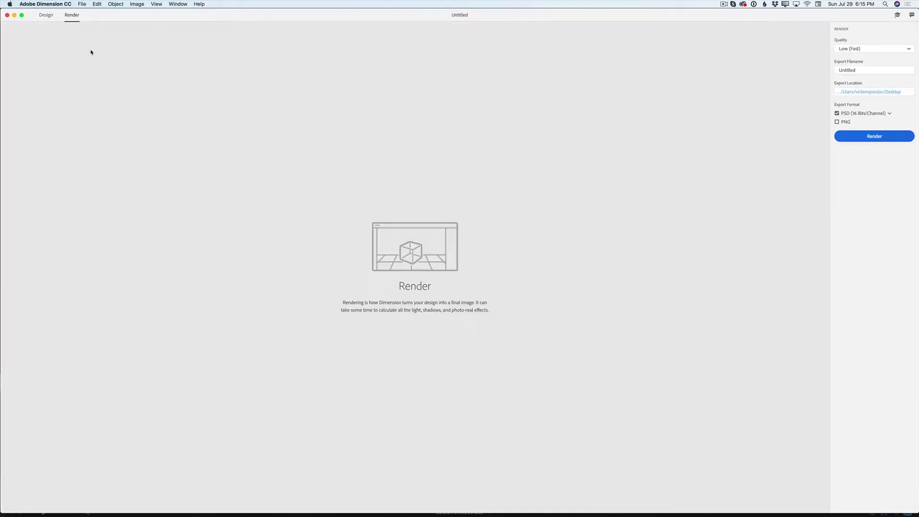
{"action": "left_click", "coordinate": [907, 49]}
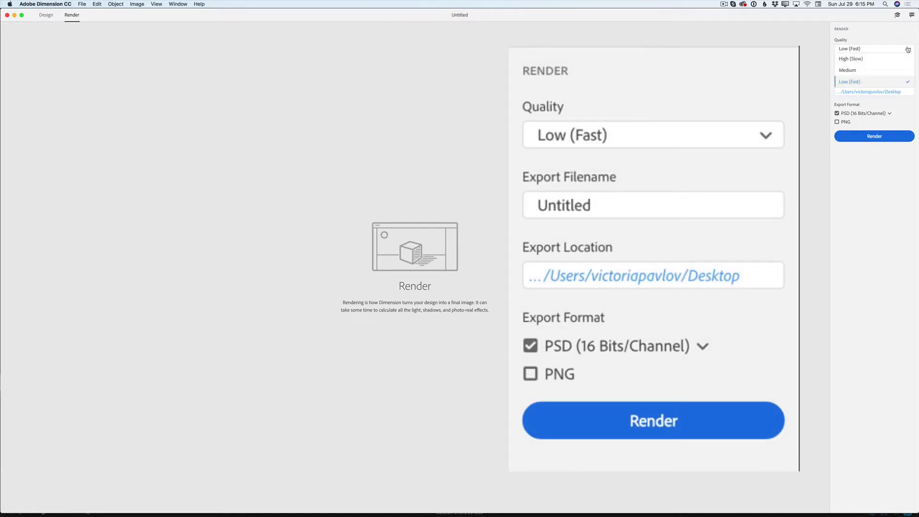
{"action": "left_click", "coordinate": [852, 59]}
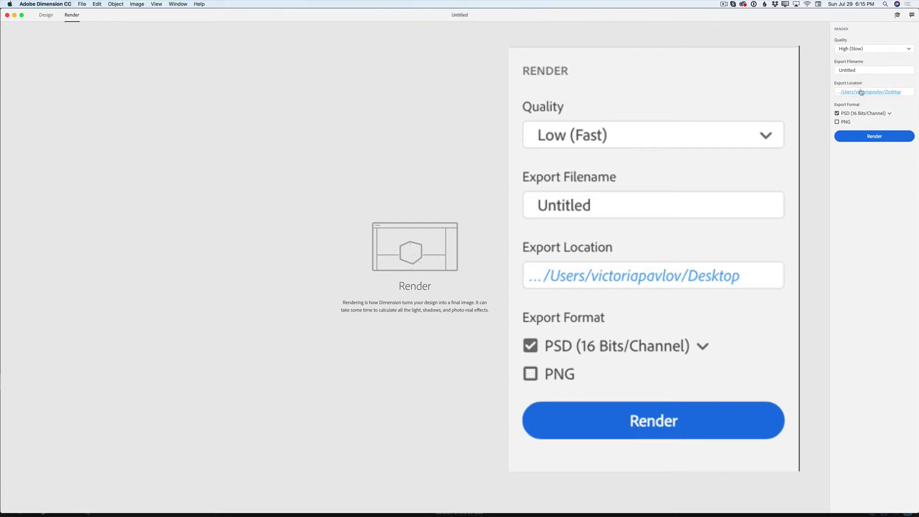
{"action": "left_click", "coordinate": [908, 50]}
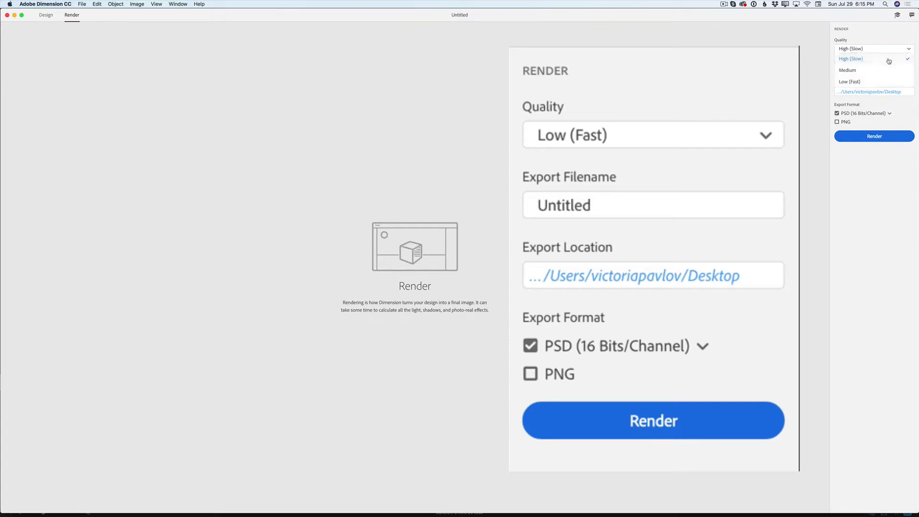
{"action": "left_click", "coordinate": [862, 59]}
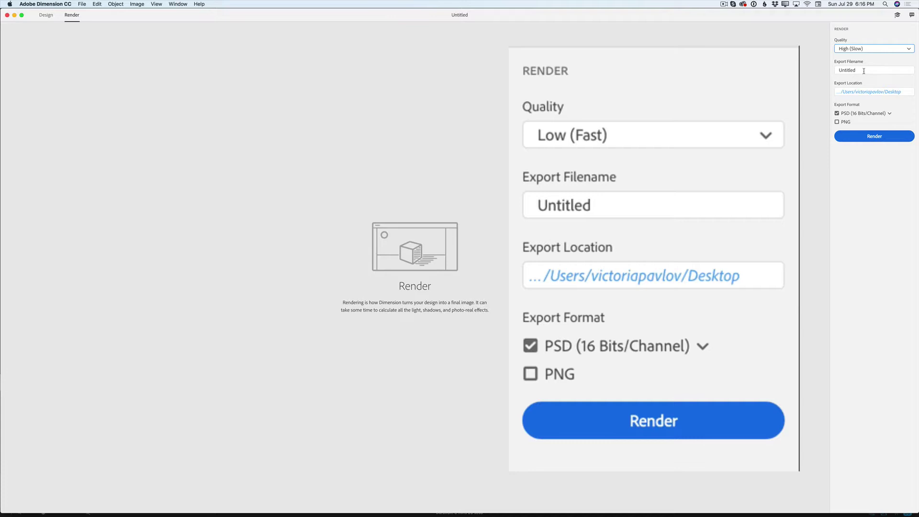
{"action": "left_click", "coordinate": [865, 70]}
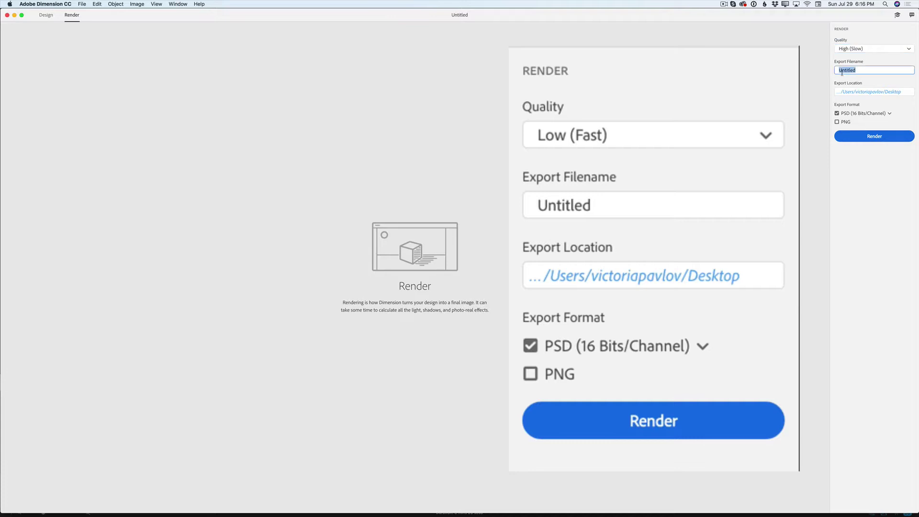
{"action": "type", "text": "Vintage Project"}
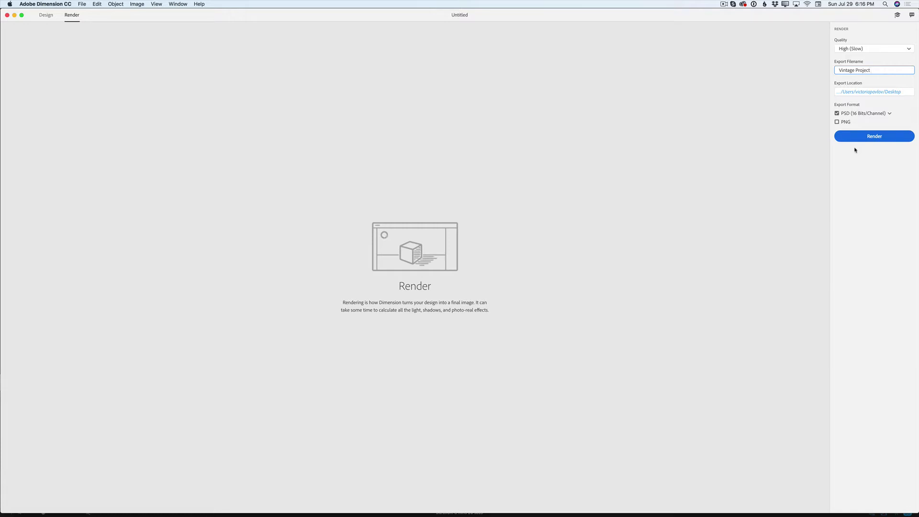
Render the final High (Slow) PSD image of the perfume bottle scene.
{"action": "left_click", "coordinate": [877, 138]}
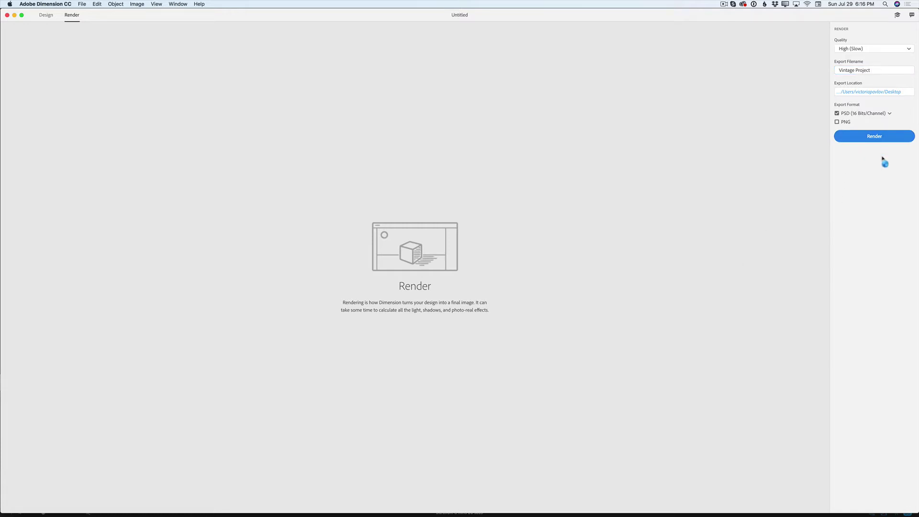